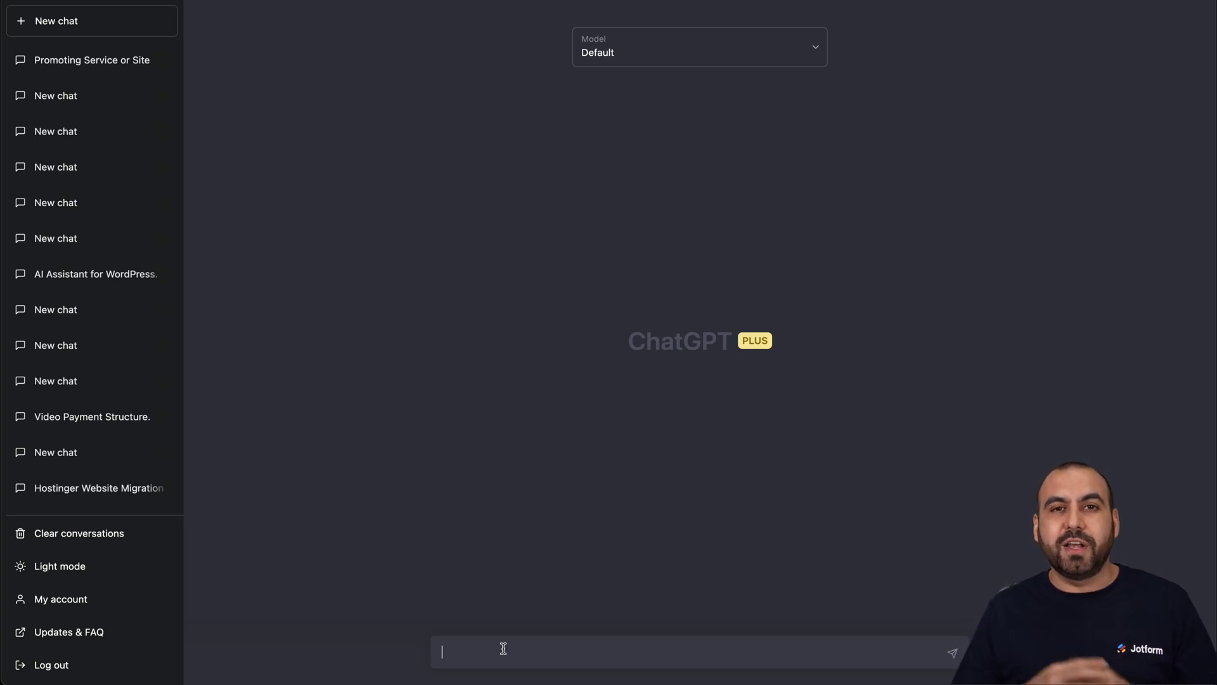
Send the prompt "Let me know what elements I need to add for a form on Jotform for my home improvement service"
text(Let me know what elements I need to add for  a form on Jotform for my home improvement service)
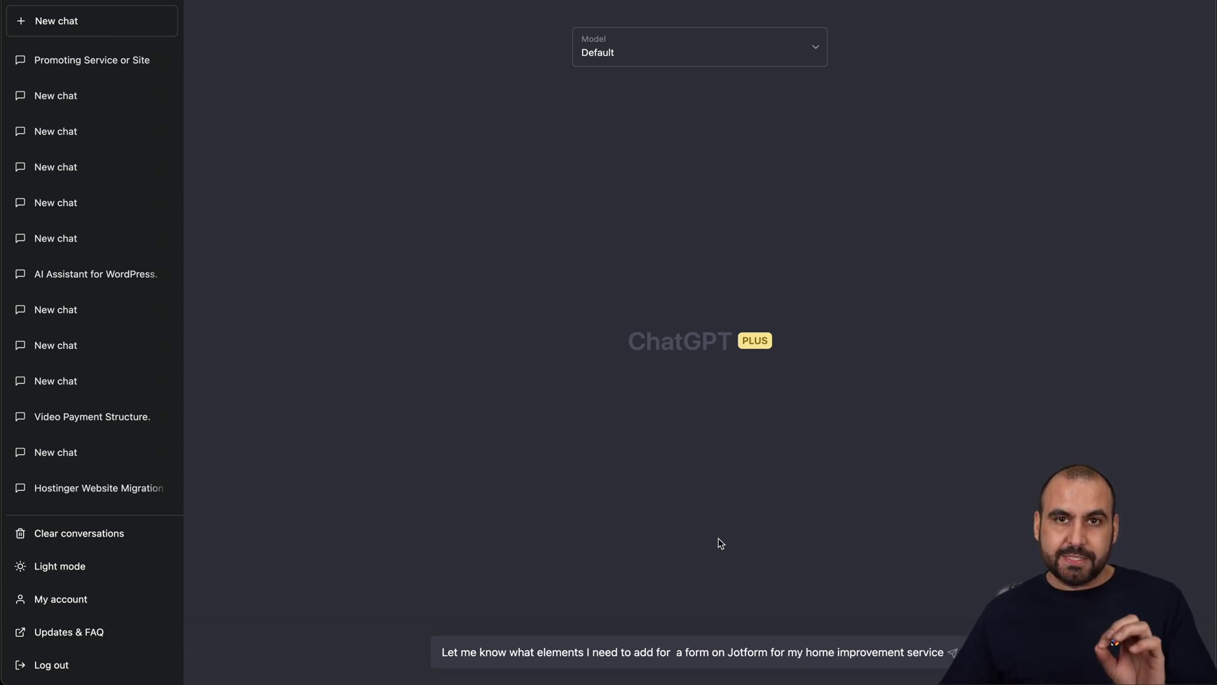
key(Return)
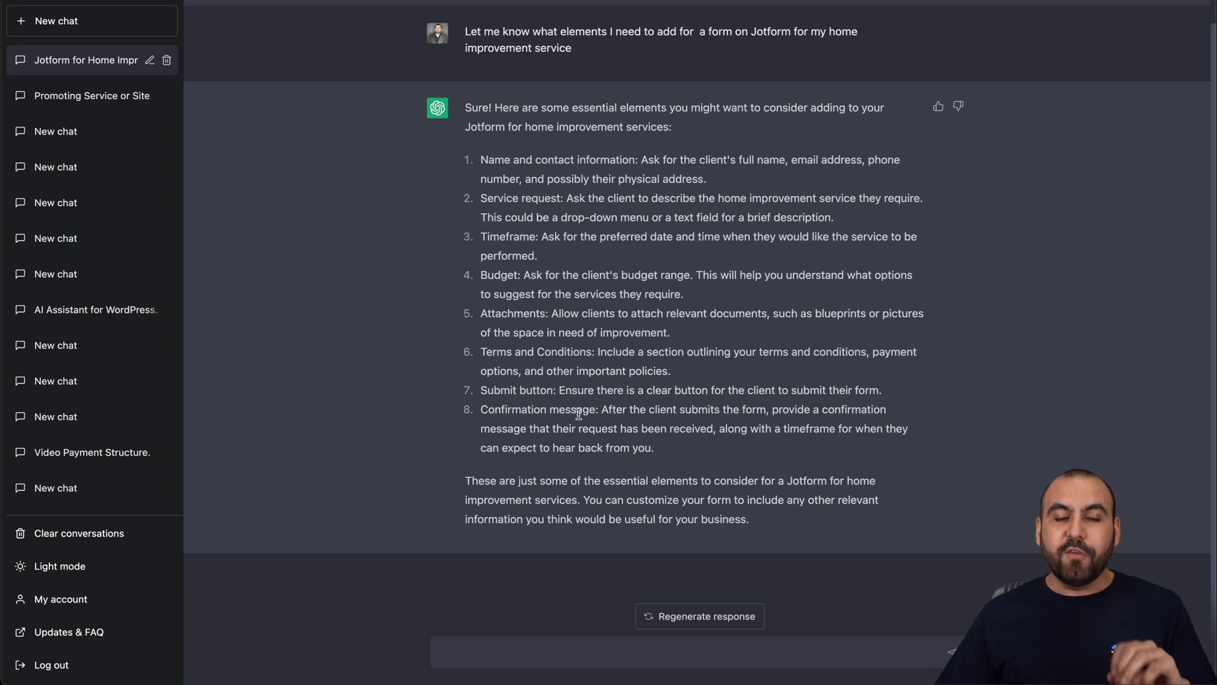
Send the follow-up "My business is more focused on Home improvement for smart homes. What elements should I replace or add"
click(512, 650)
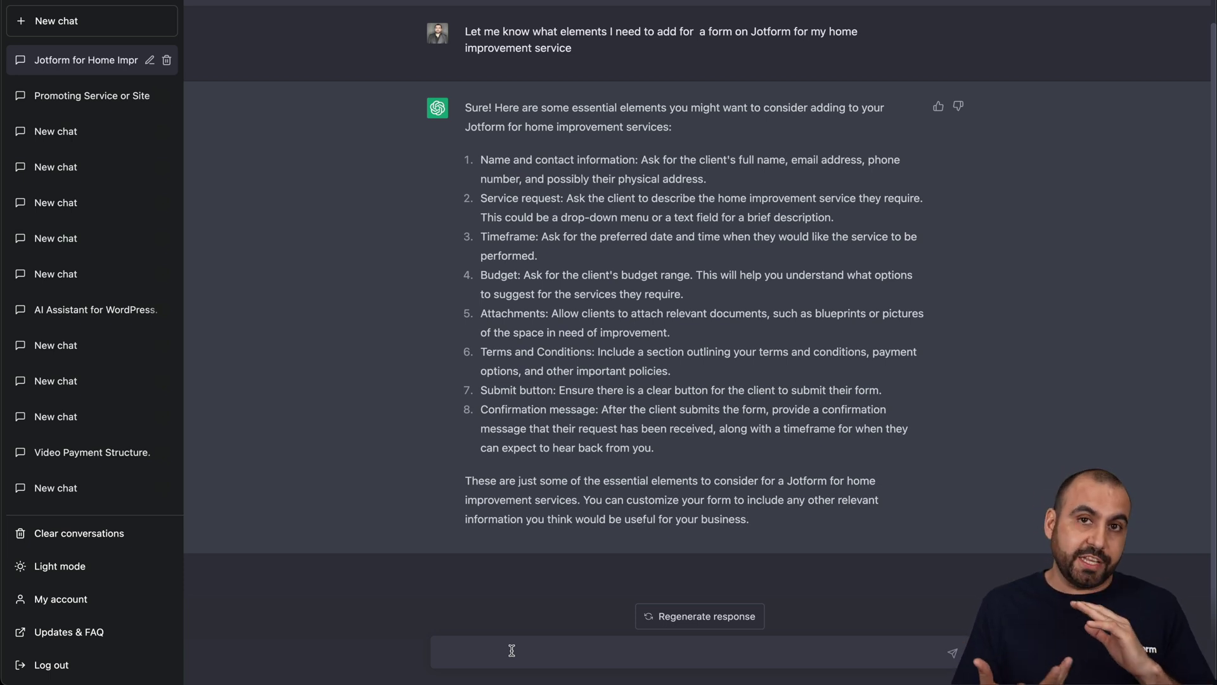
text(My business is more focused on Home improvement for smart homes. What elements should I replace or add)
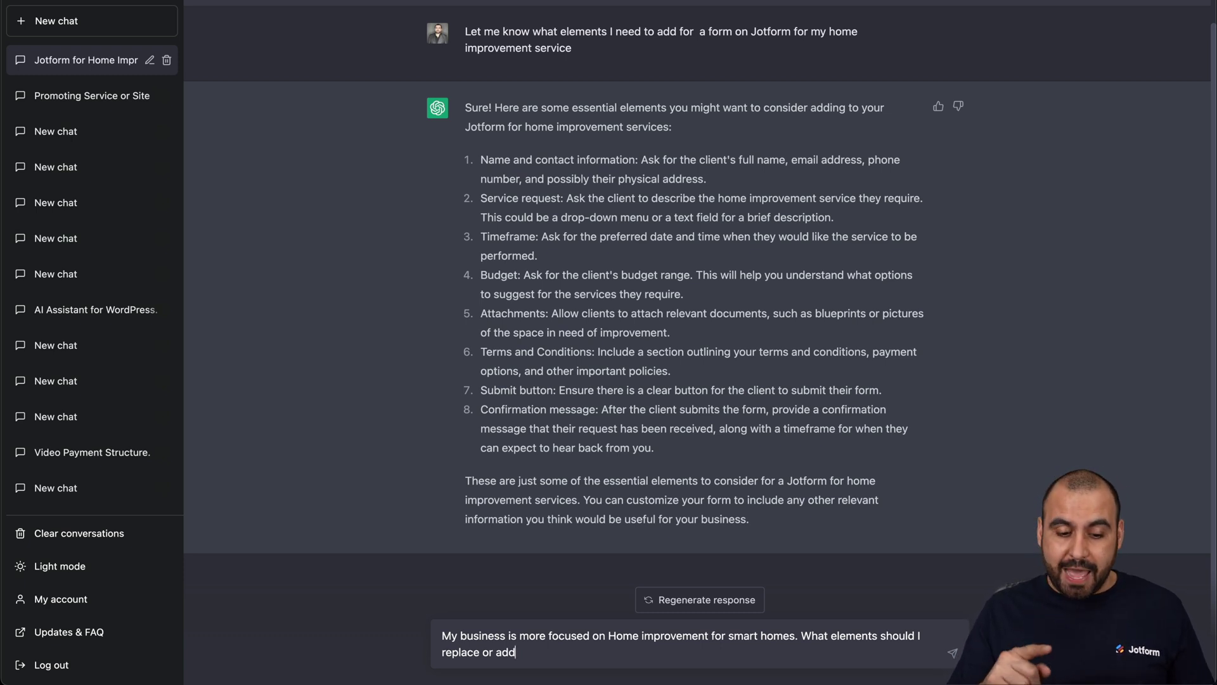
key(Return)
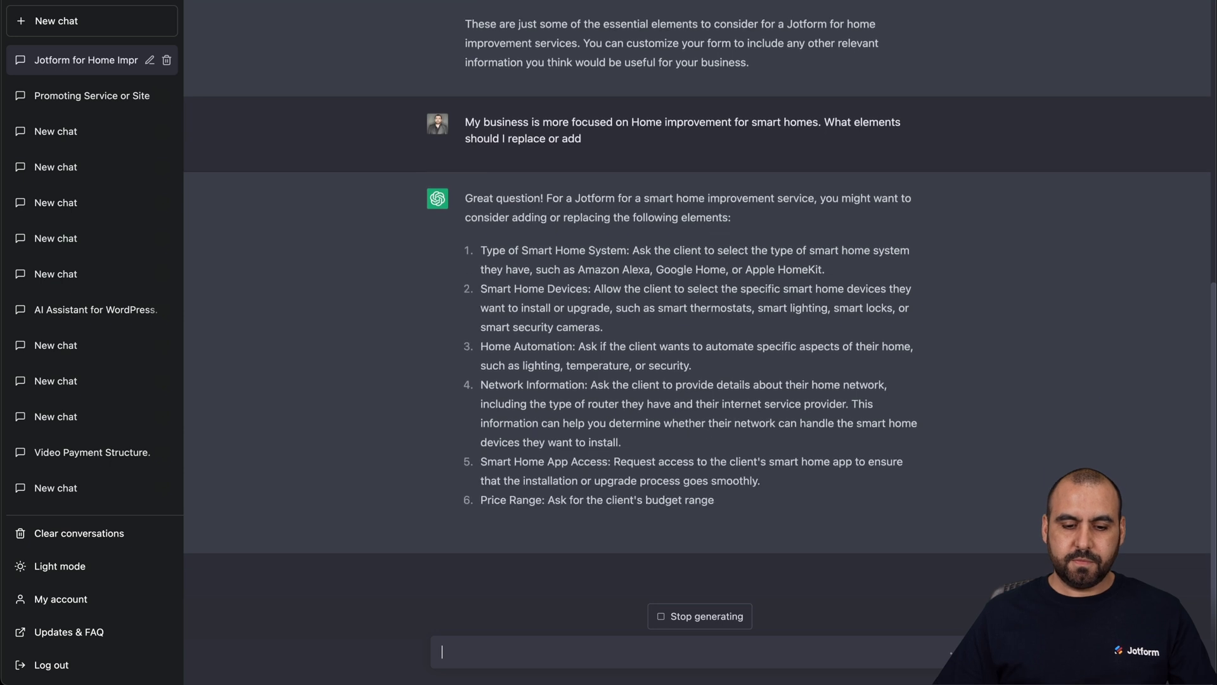
Ask how to implement these elements in Jotform and what type of element to drag to the builder
scroll(1061, 294, up, 2)
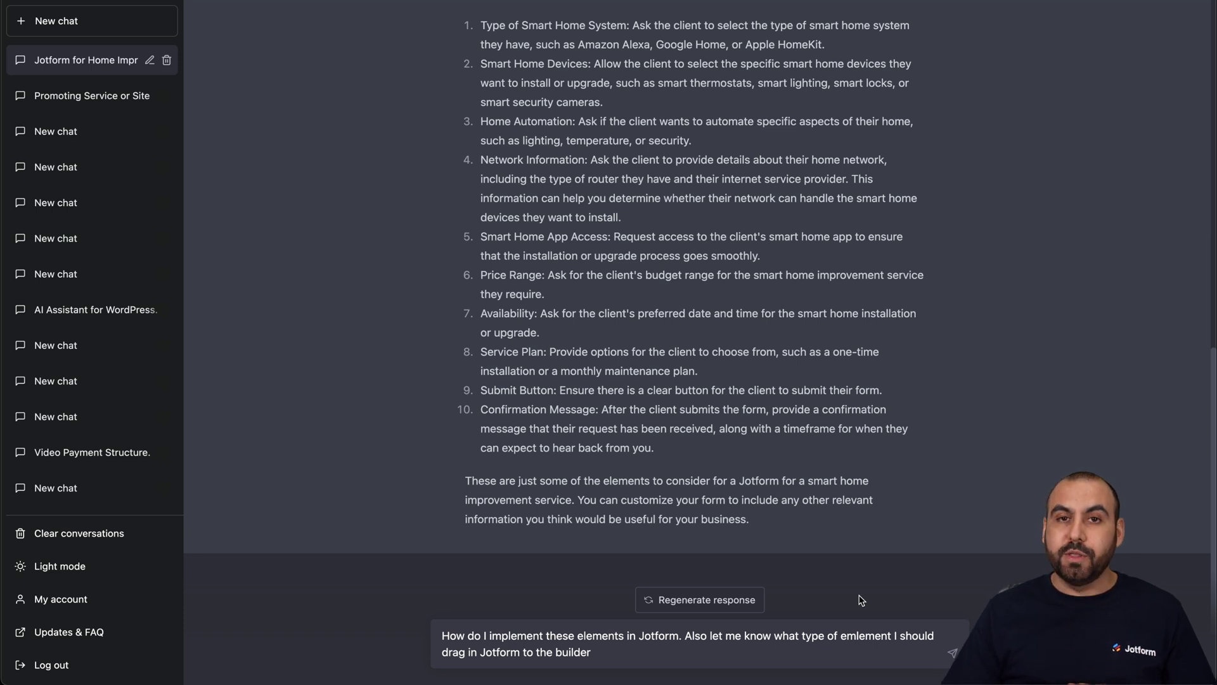
key(Return)
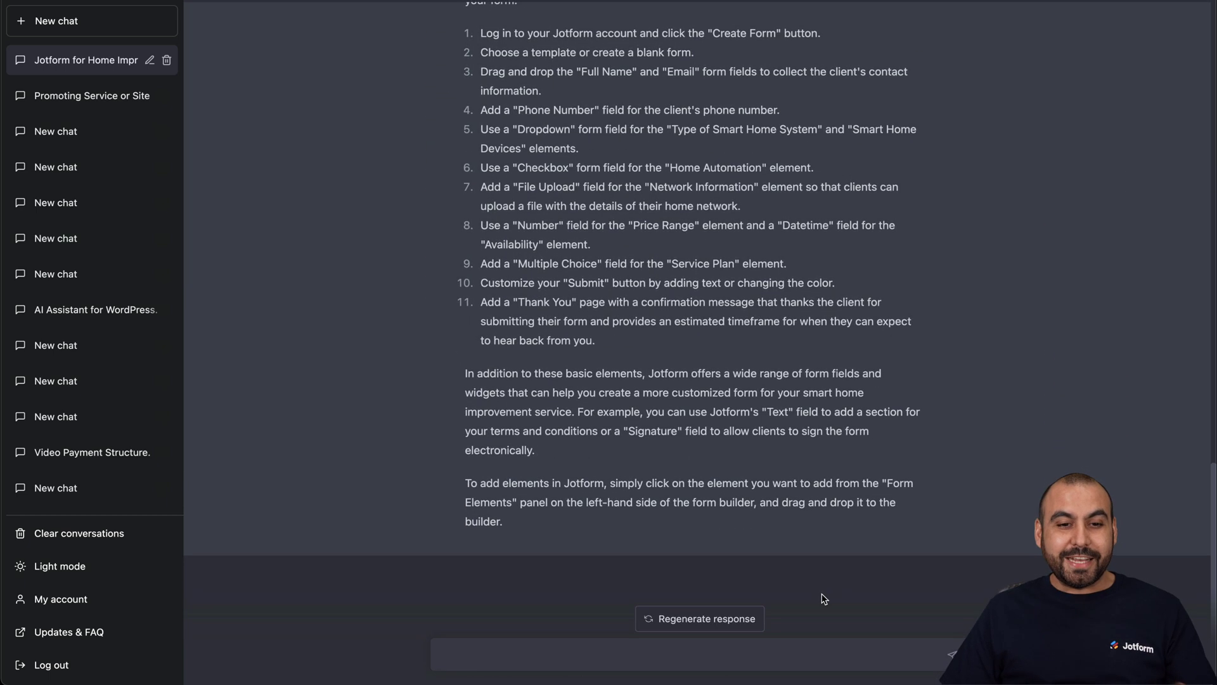
Review the implementation steps and send "Also add in the form the other suggestions for the smart home elements"
scroll(861, 463, up, 1)
scroll(862, 463, up, 1)
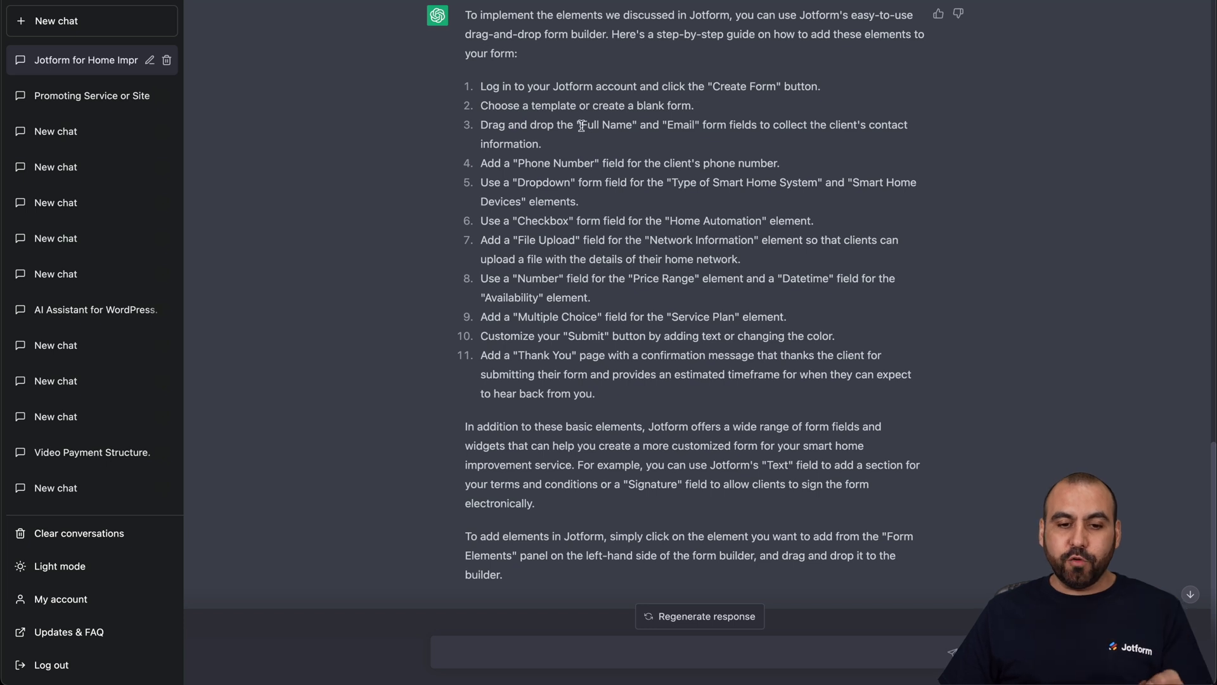
double_click(548, 221)
double_click(551, 241)
click(552, 279)
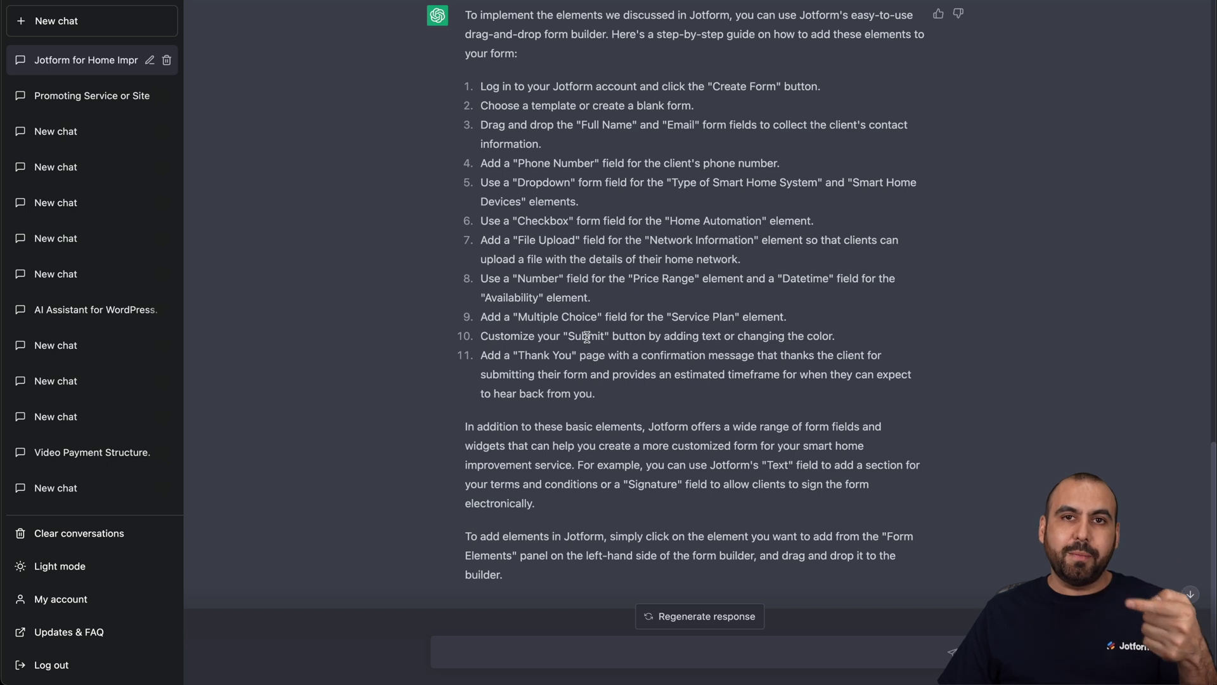
scroll(587, 337, down, 1)
click(549, 653)
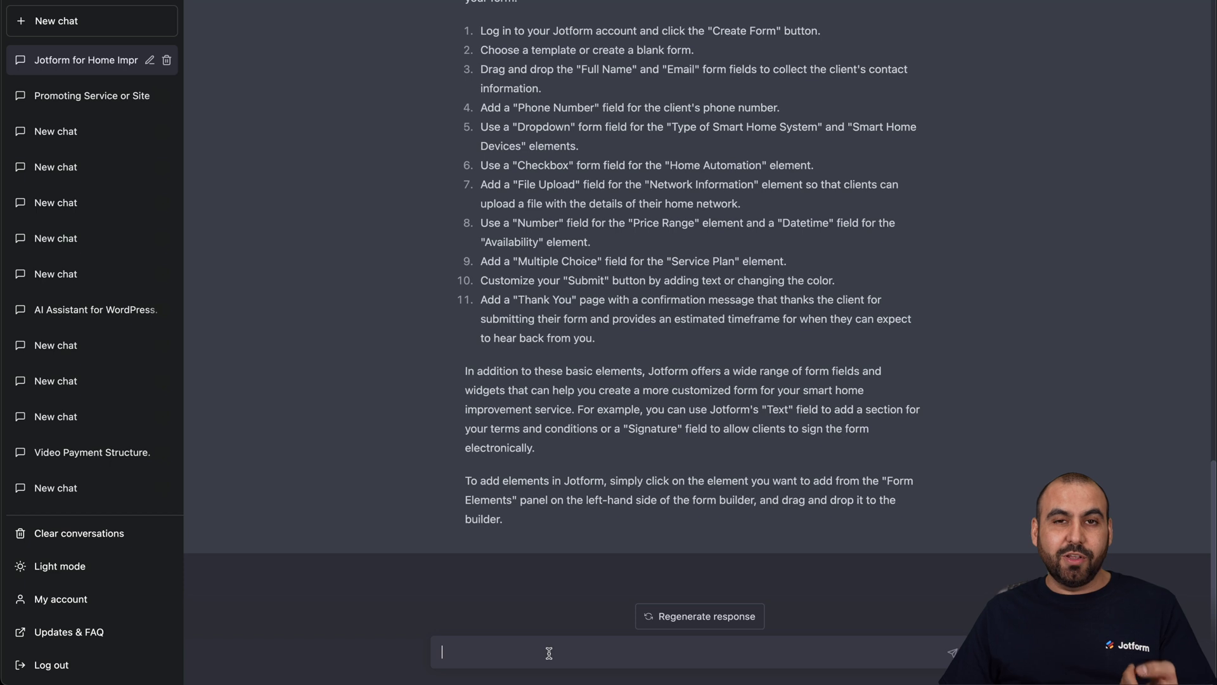
text(Also add in the form the other suggestions for the smart home elements)
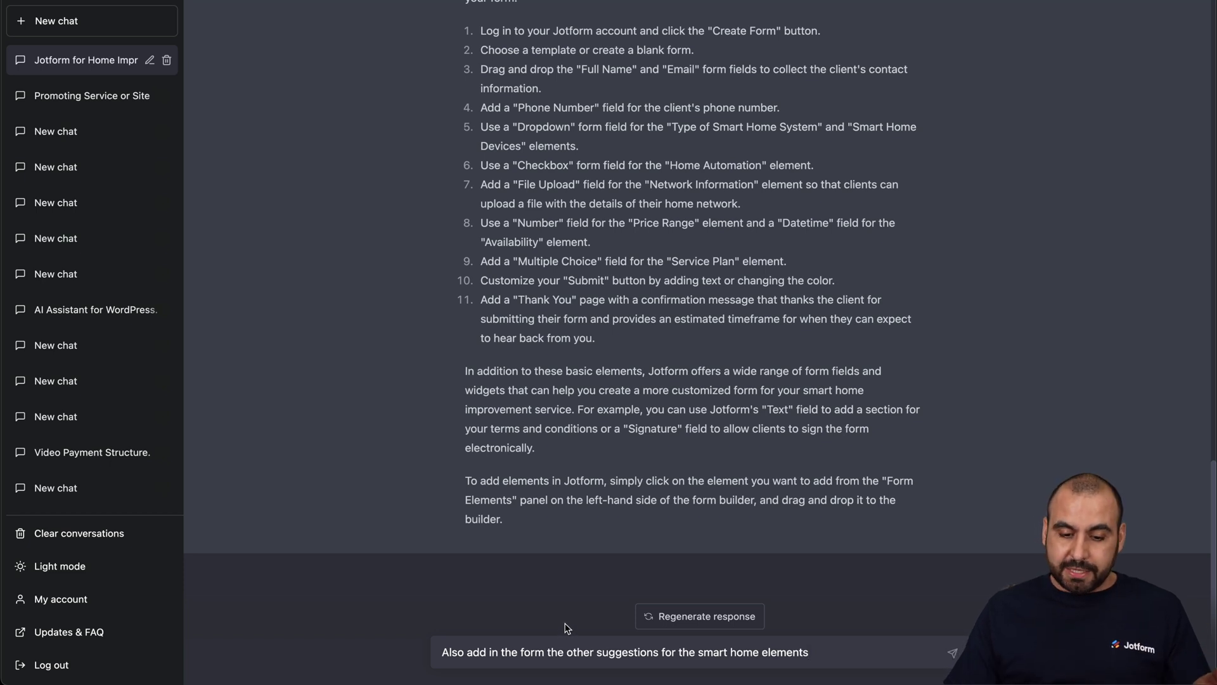
key(Return)
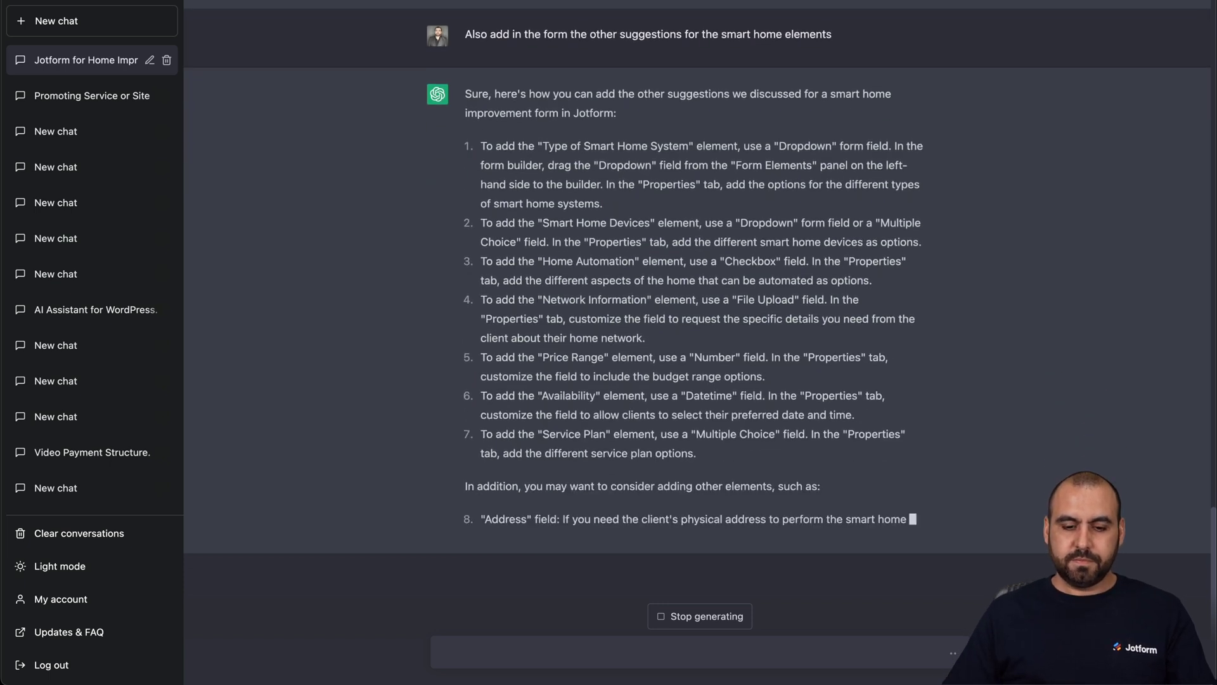
Review the field type suggested for each smart home element and ask what to add in the drop down menu for "Smart Home Devices"
scroll(615, 468, up, 1)
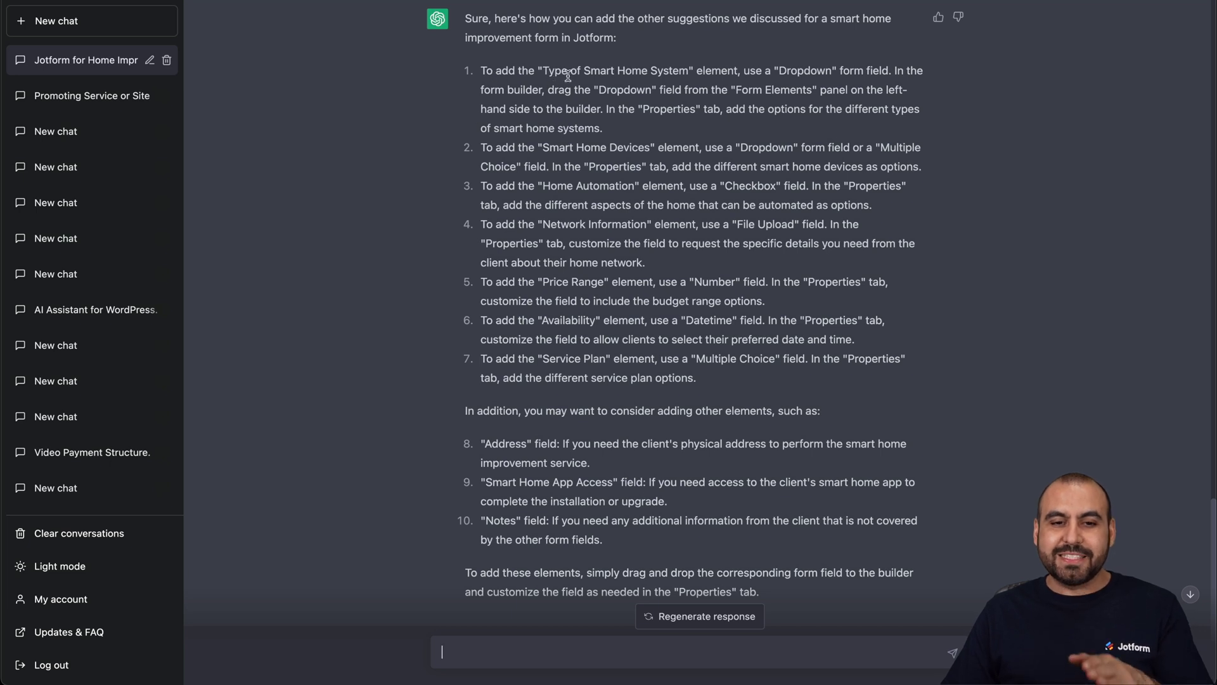
double_click(798, 66)
click(758, 123)
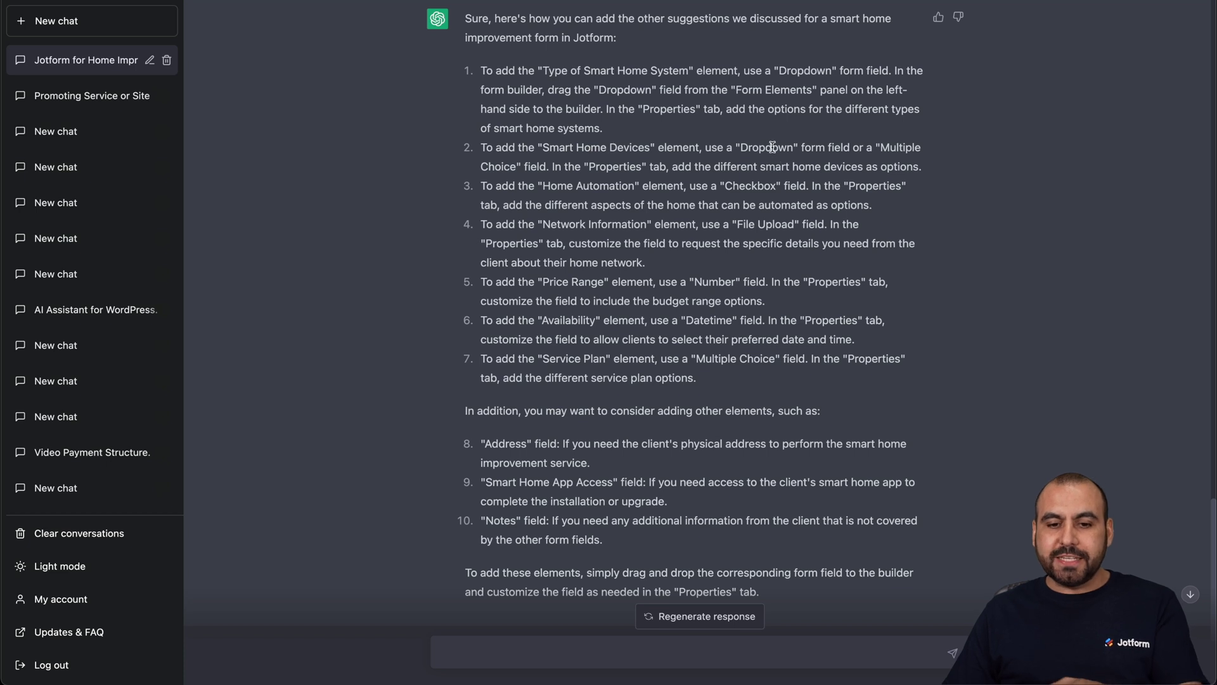
double_click(754, 185)
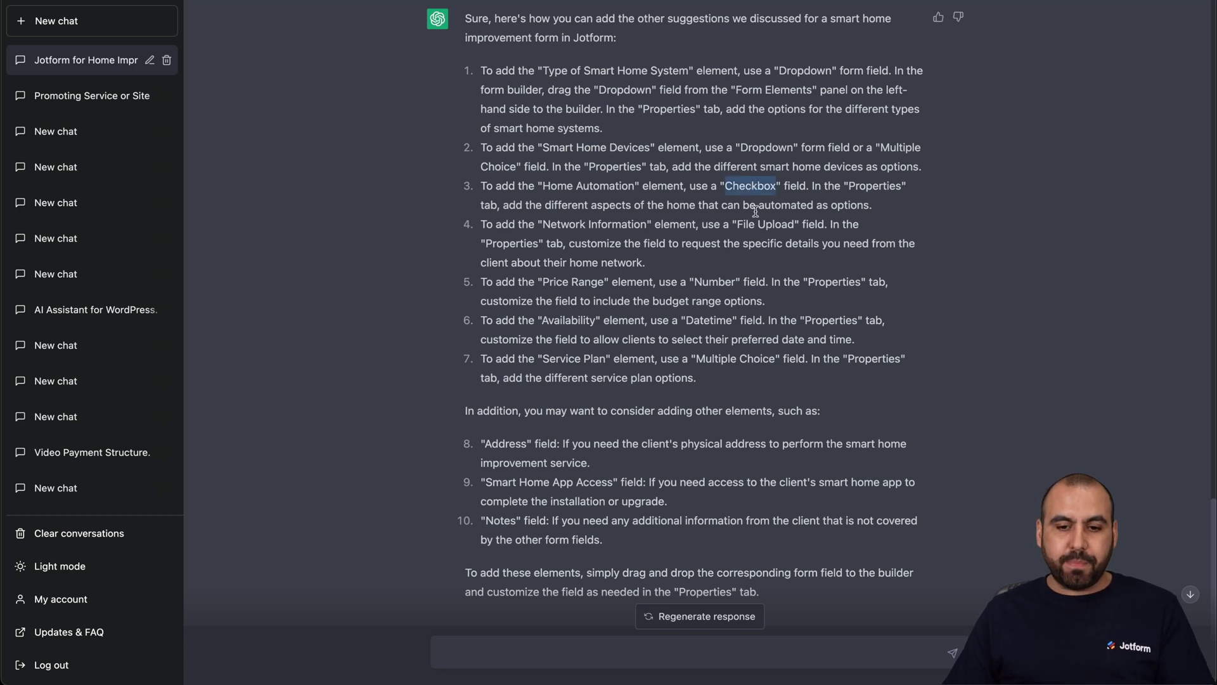
click(712, 279)
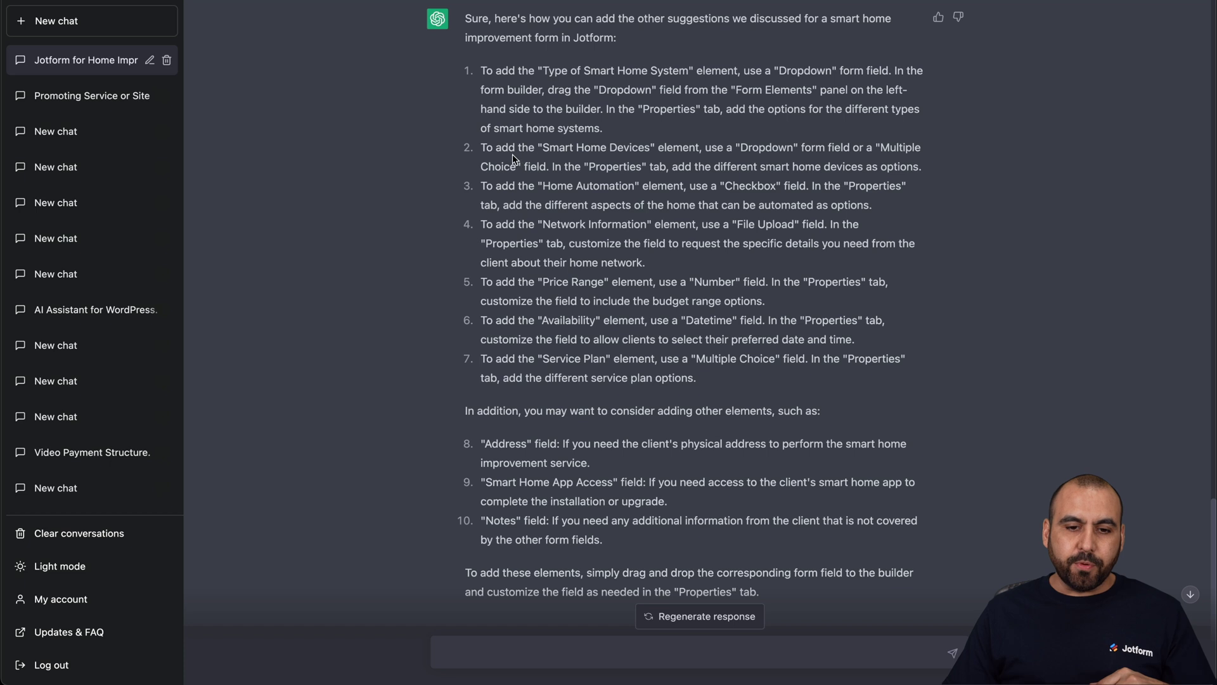
drag(545, 147, 648, 149)
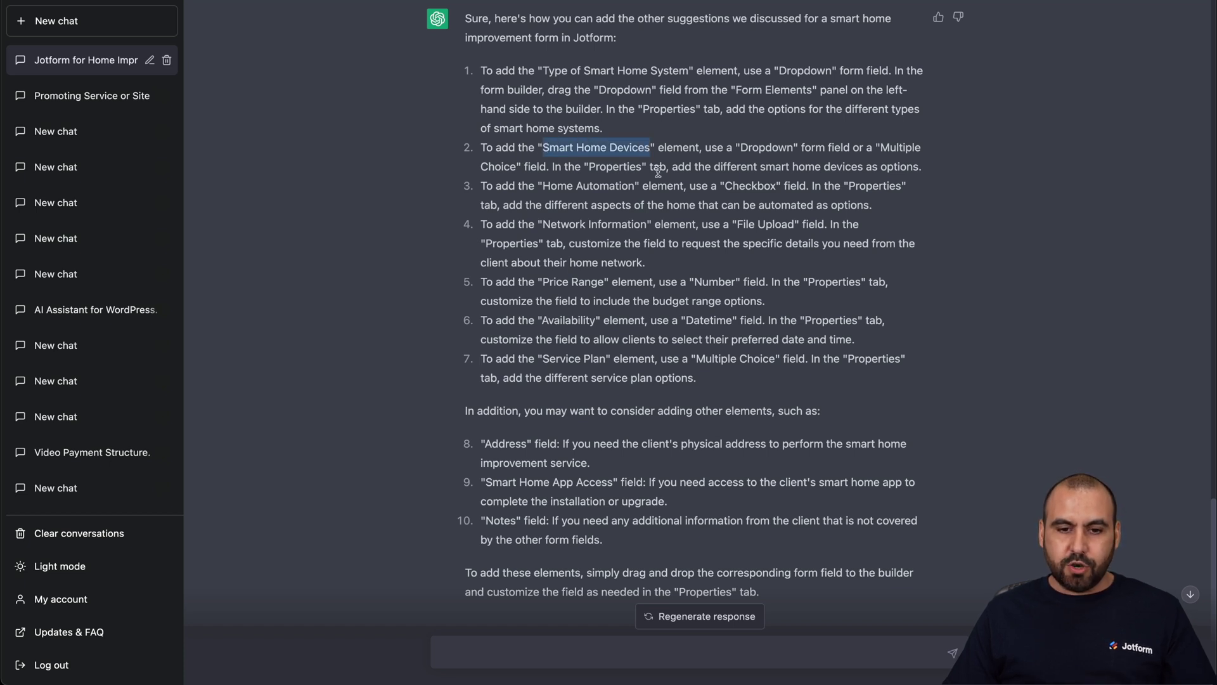
scroll(599, 468, down, 1)
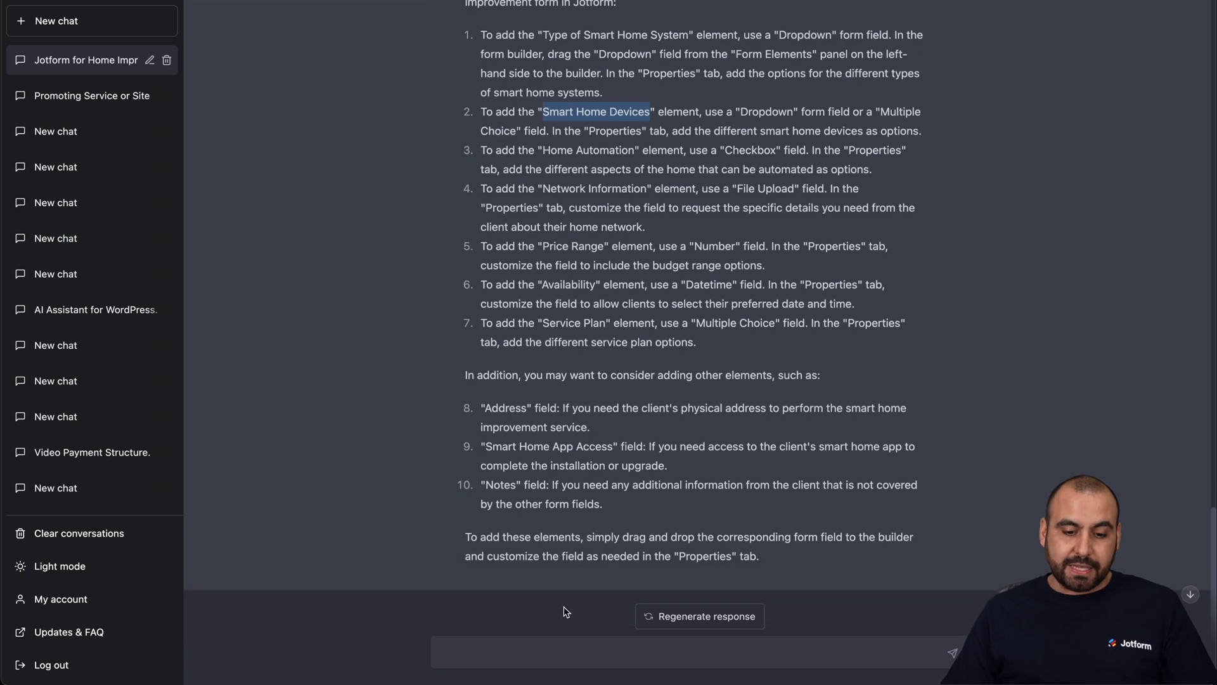
click(542, 647)
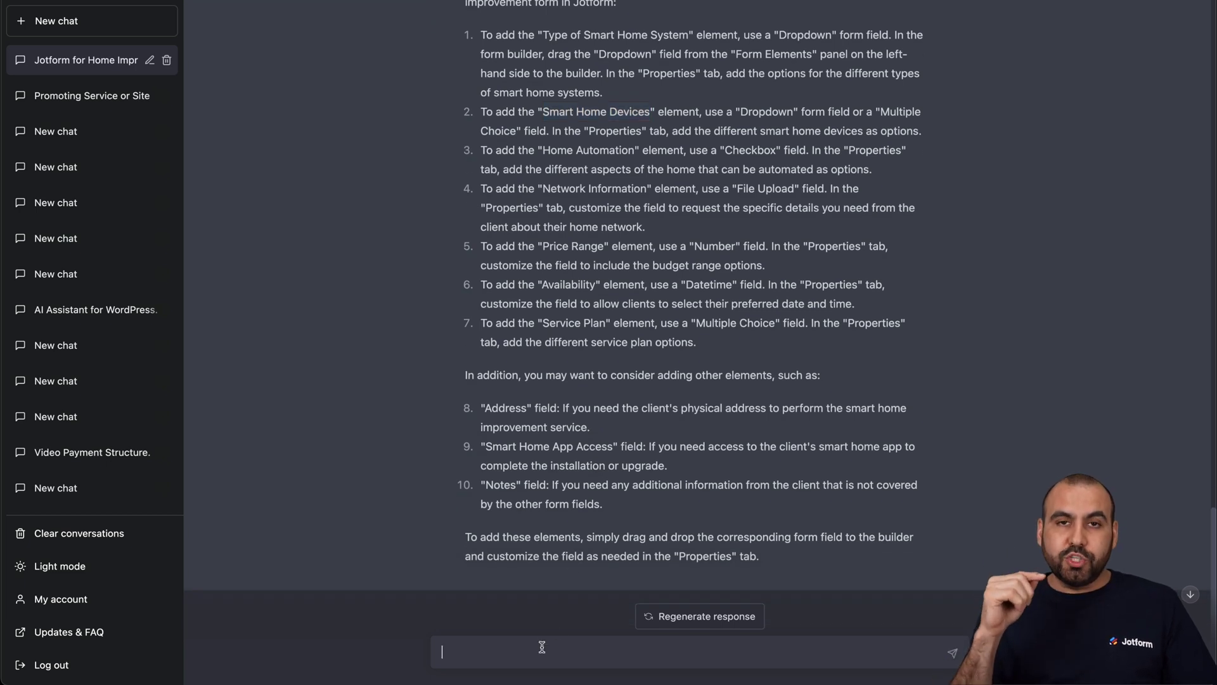
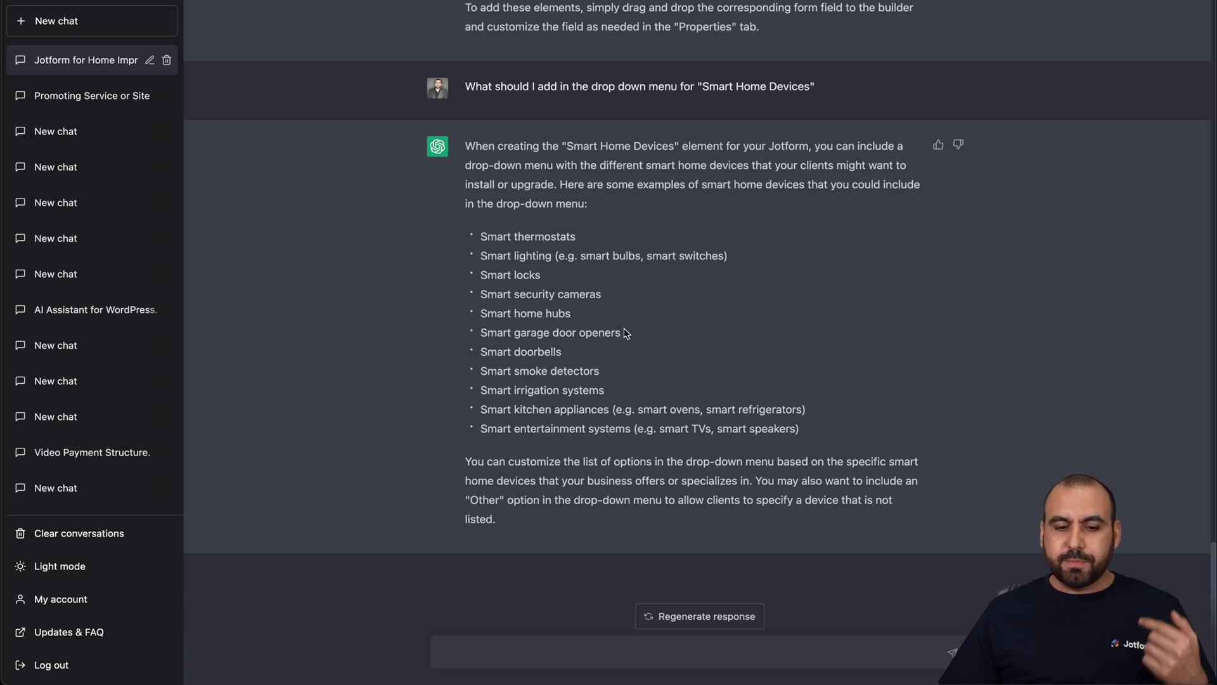
Send the follow-up "Can you suggest more specific choices" for the Smart Home Devices list and read through the answer
drag(485, 250, 711, 428)
click(675, 419)
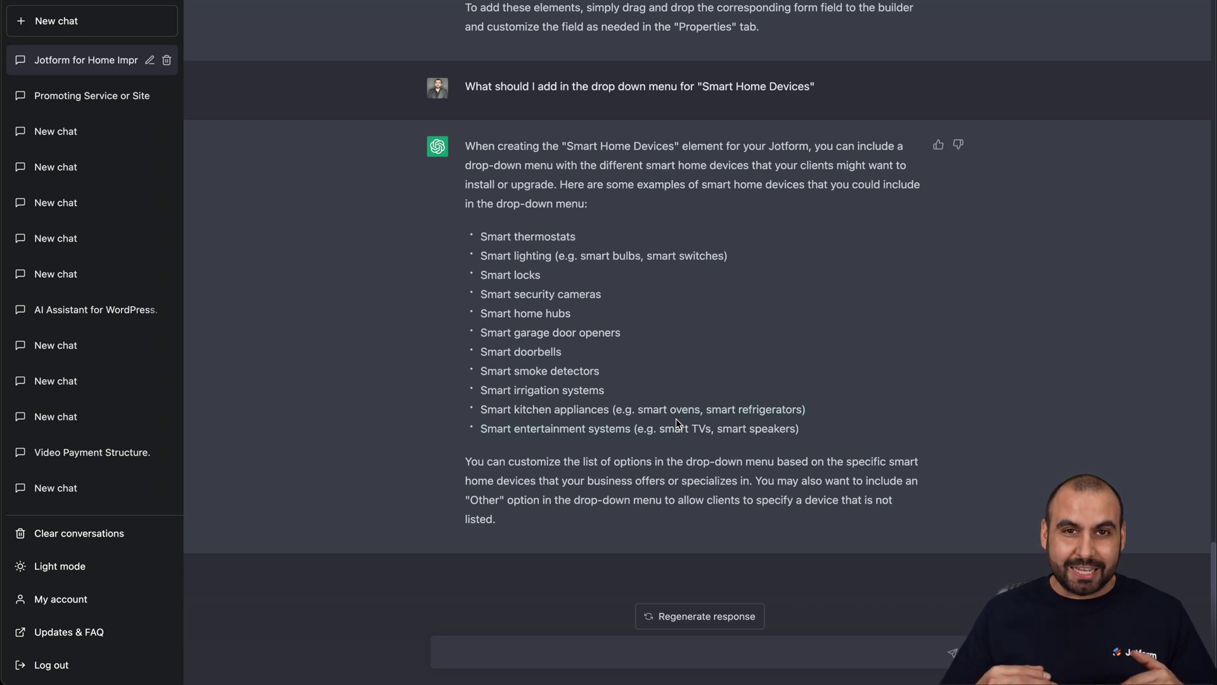
click(669, 651)
text(Can you suggest more specific choices)
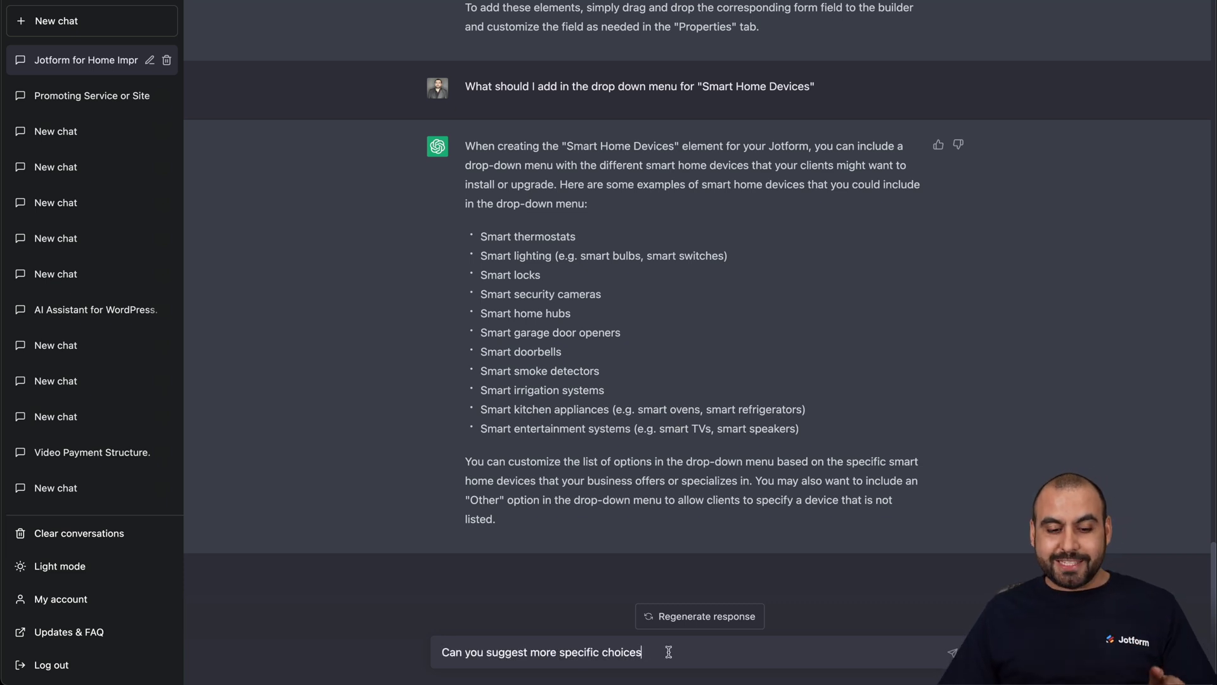
key(Return)
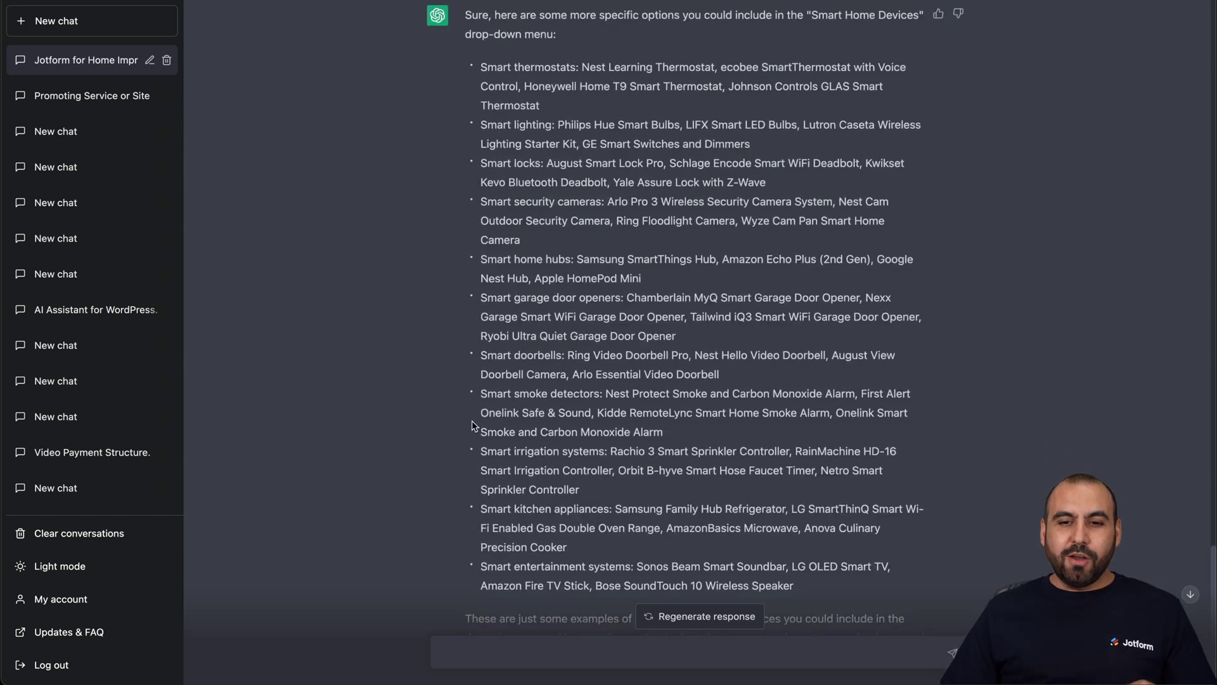
scroll(472, 421, down, 2)
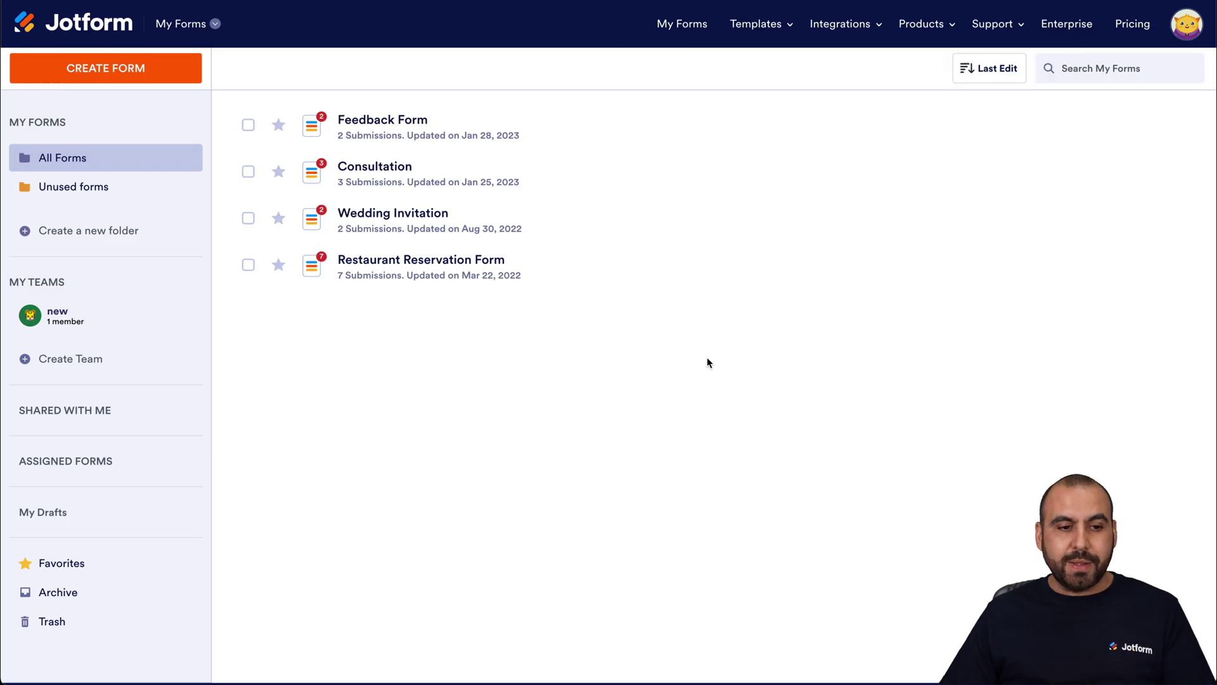
Switch to Jotform and create a new blank form with the Classic Form layout
click(80, 70)
click(466, 271)
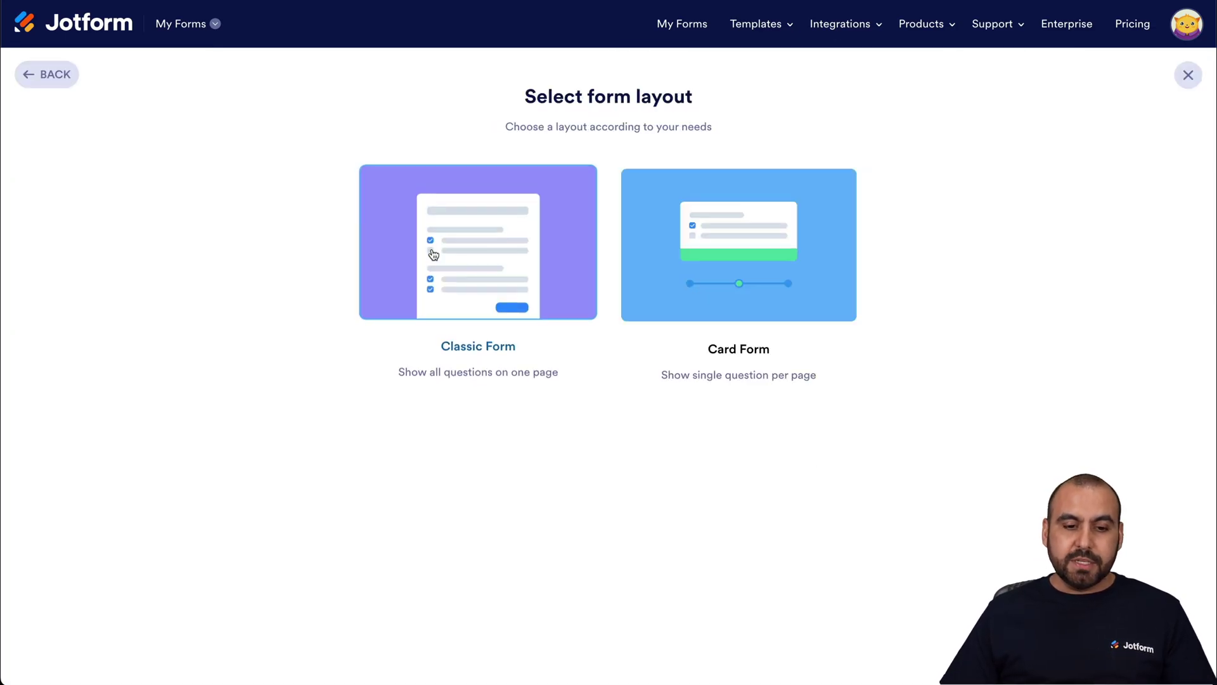
click(480, 257)
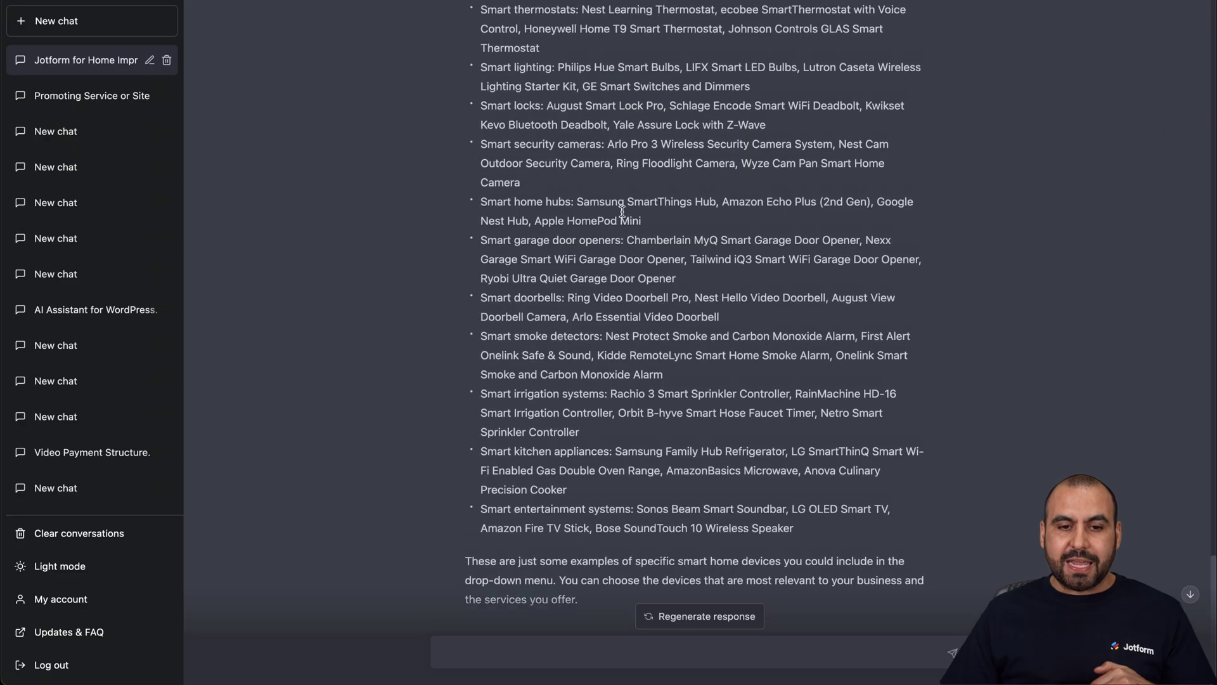
Switch back to ChatGPT and review the suggested form elements, the implementation steps and the Smart Home Devices options from the start of the conversation
scroll(622, 211, up, 20)
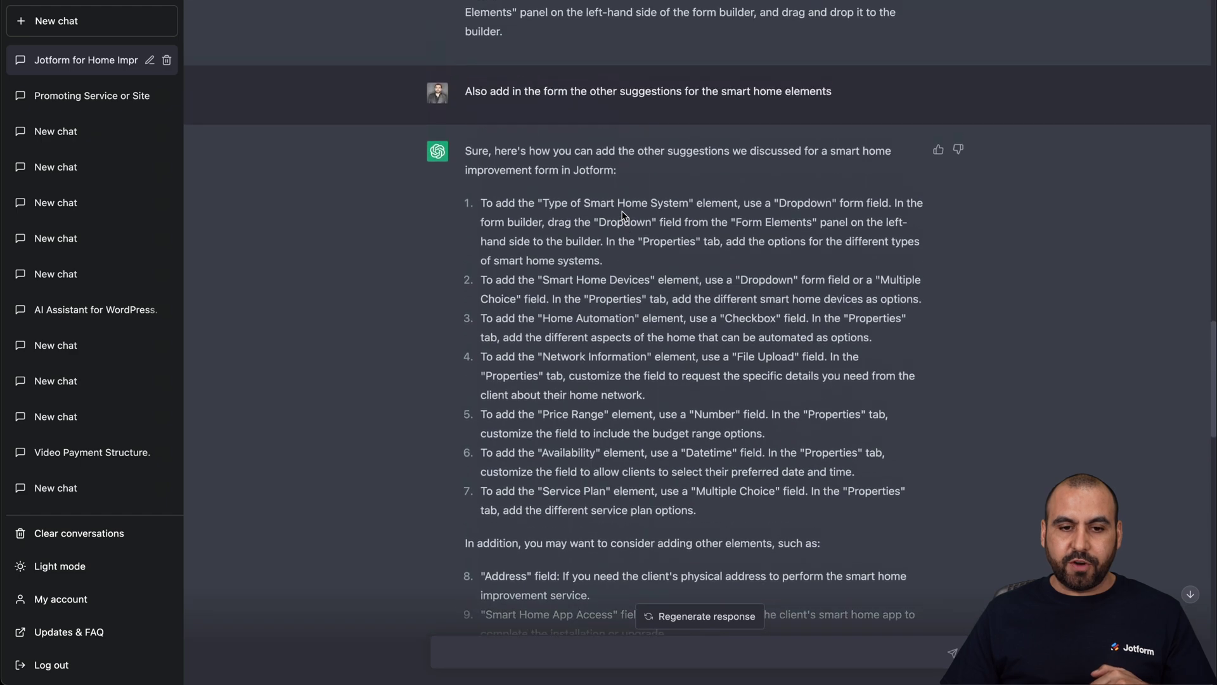
scroll(622, 215, up, 20)
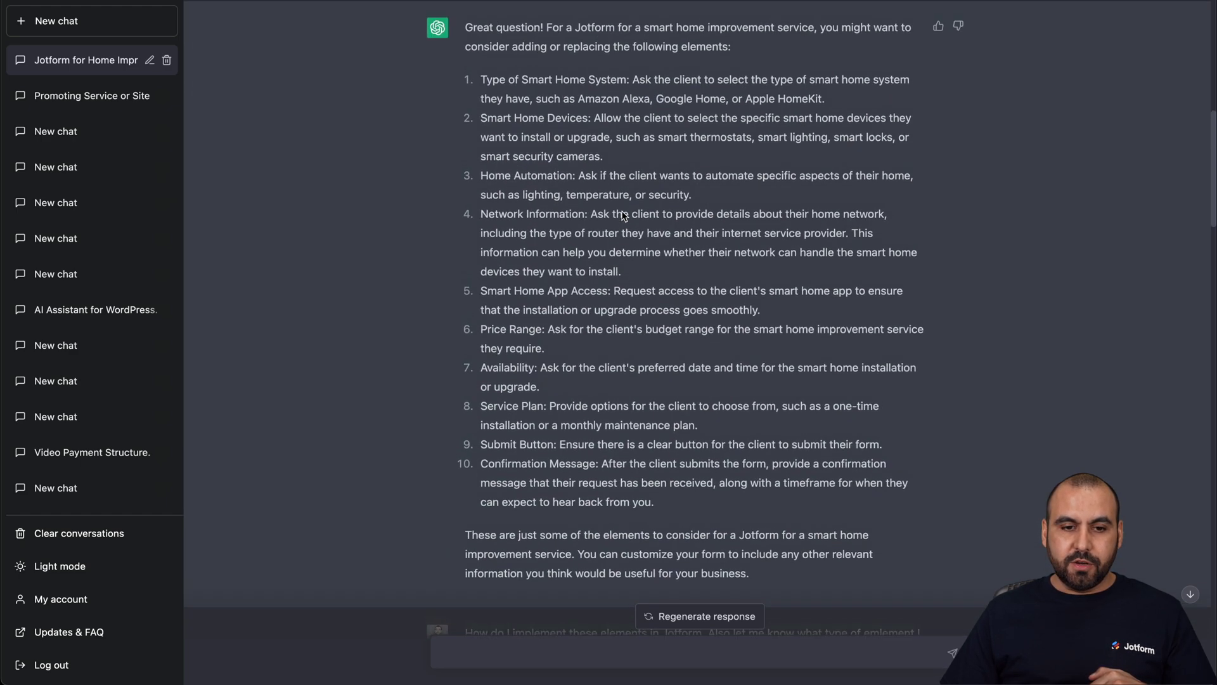
scroll(622, 215, up, 5)
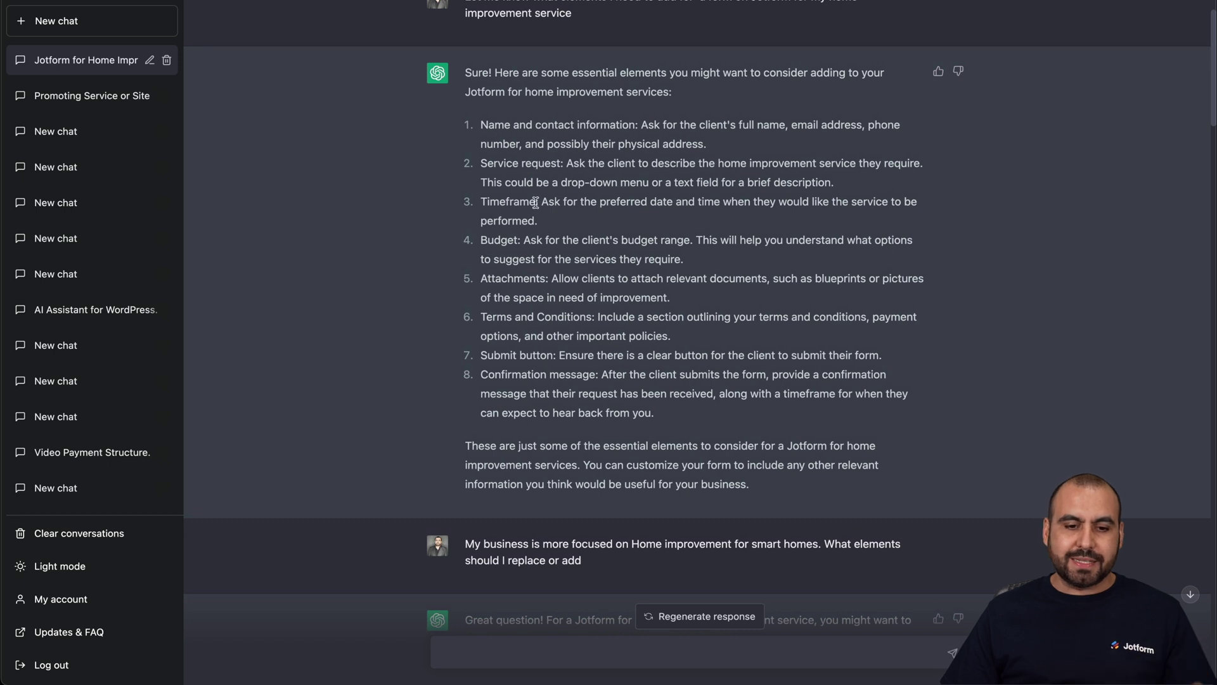
drag(469, 62, 683, 419)
click(685, 419)
scroll(684, 418, down, 1)
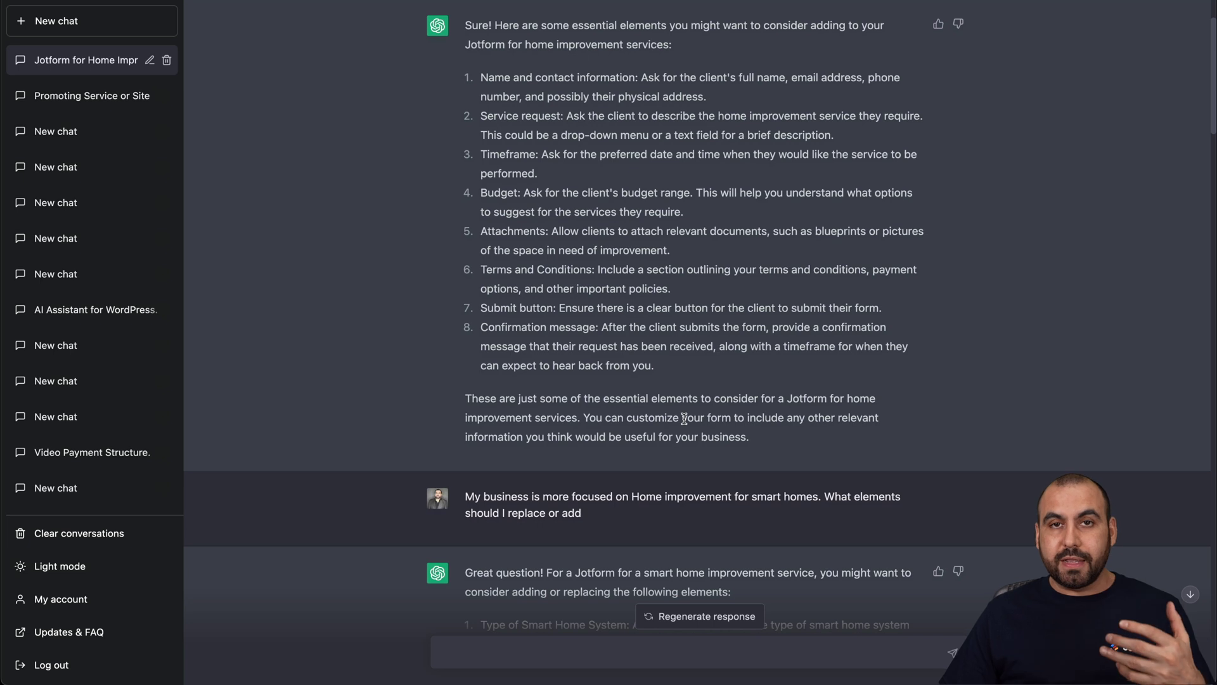
scroll(684, 418, down, 10)
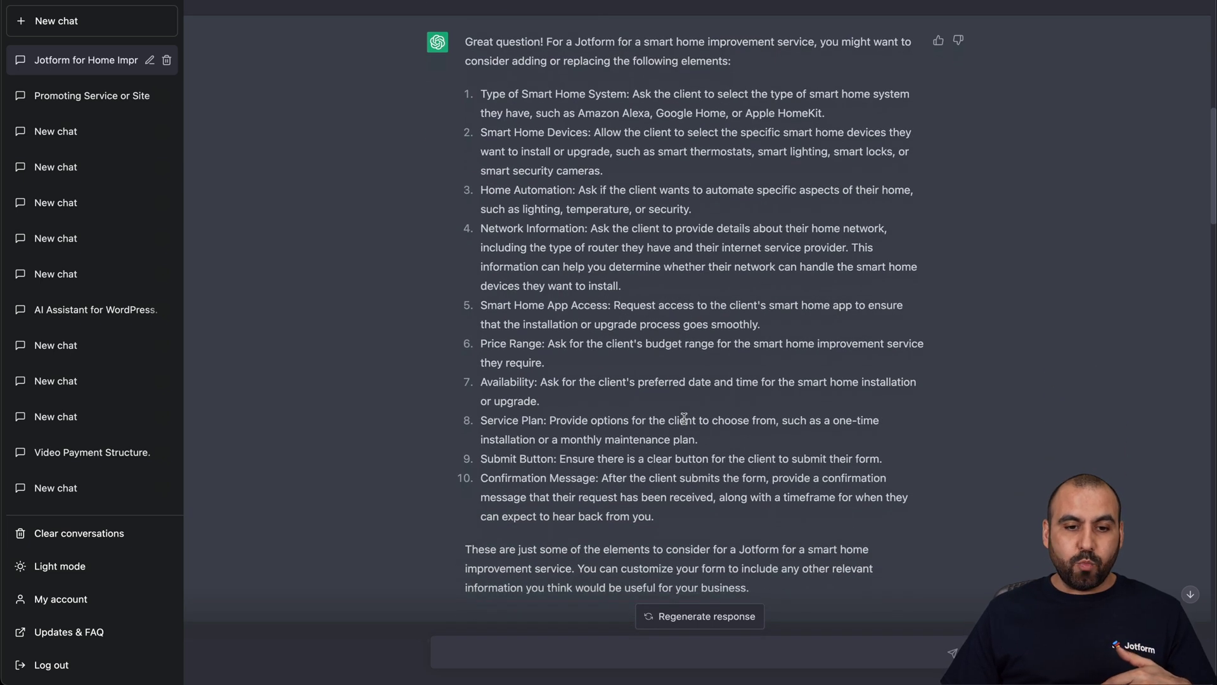
scroll(684, 418, down, 1)
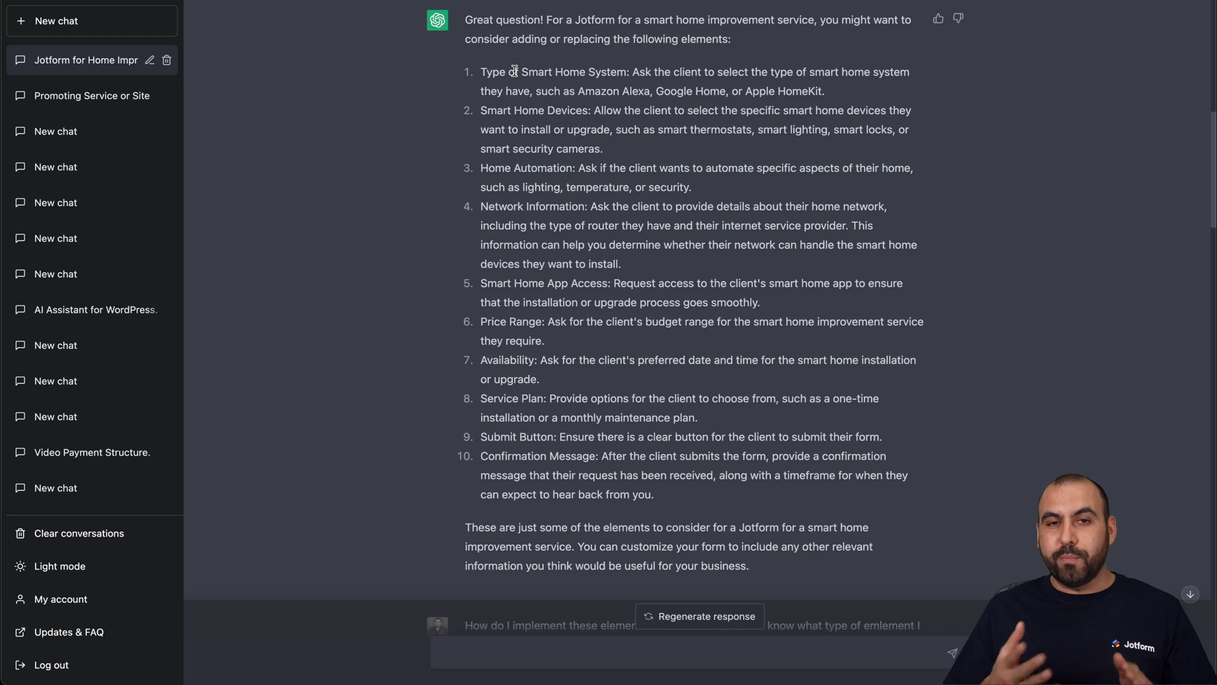
scroll(515, 70, down, 3)
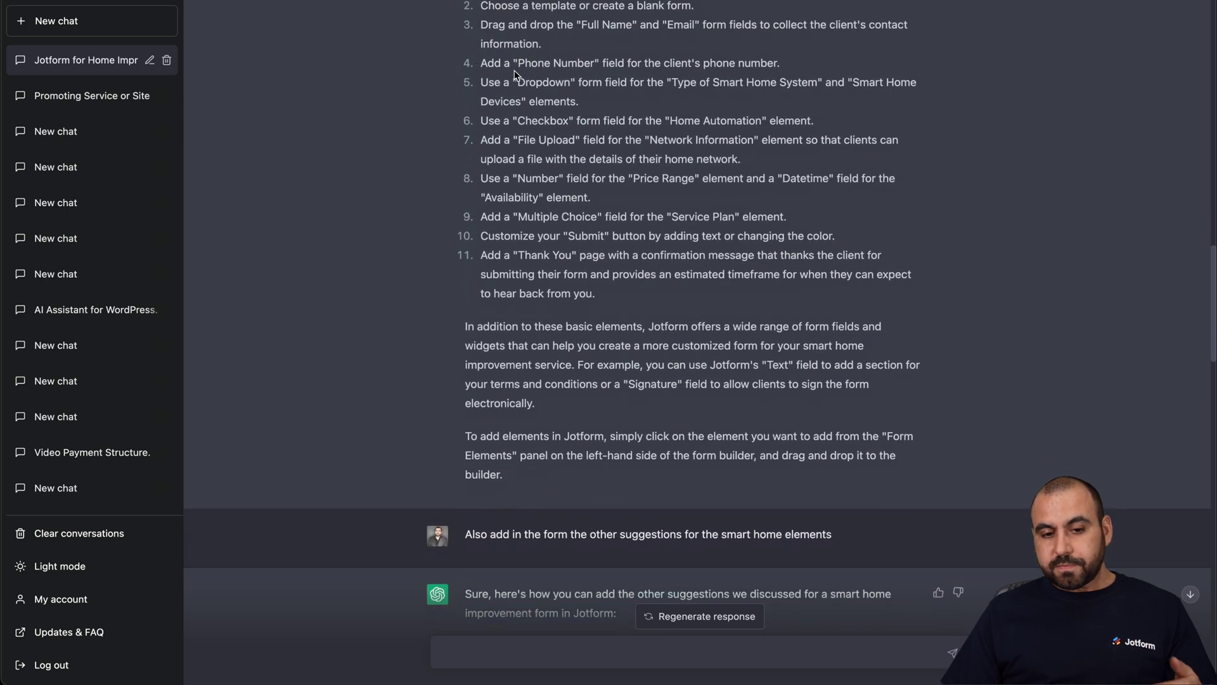
scroll(514, 71, down, 8)
scroll(514, 71, down, 8)
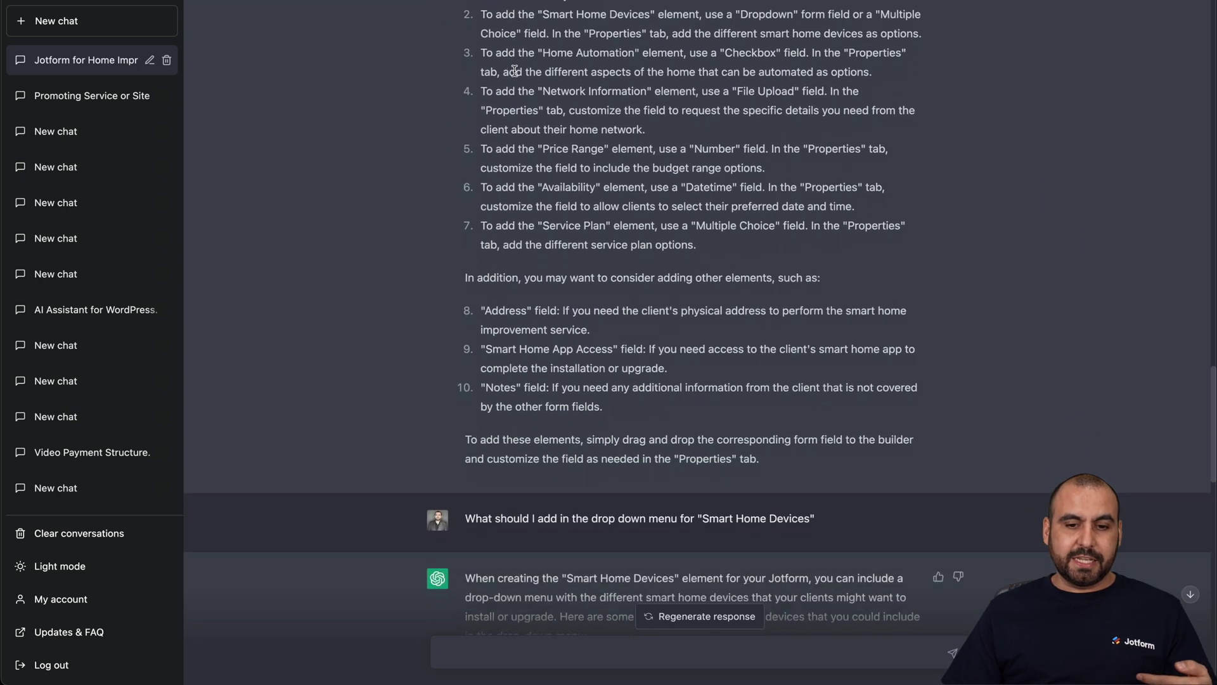
scroll(514, 75, down, 5)
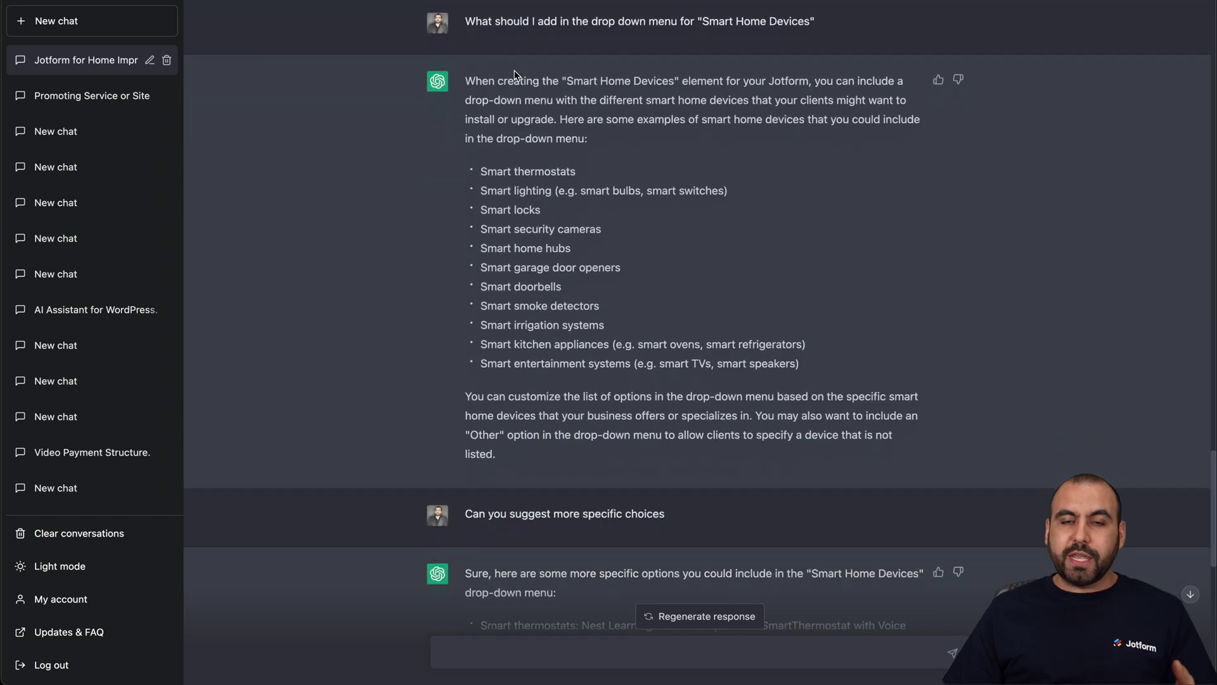
scroll(718, 189, down, 9)
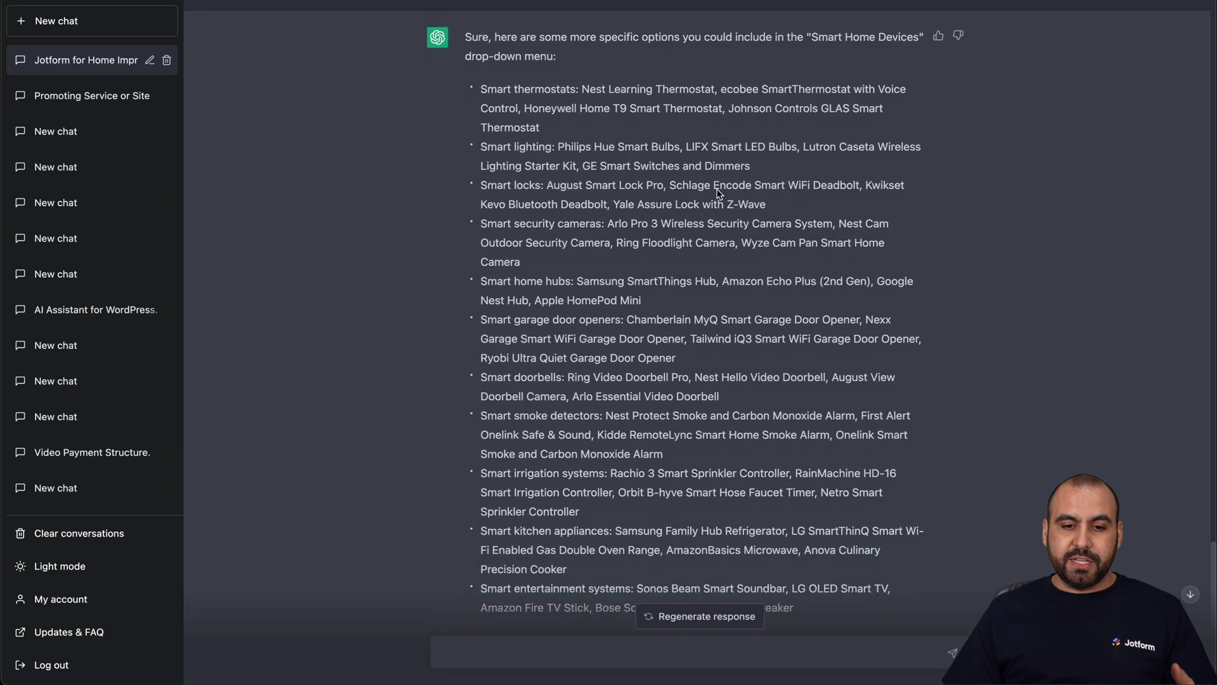
scroll(717, 194, down, 1)
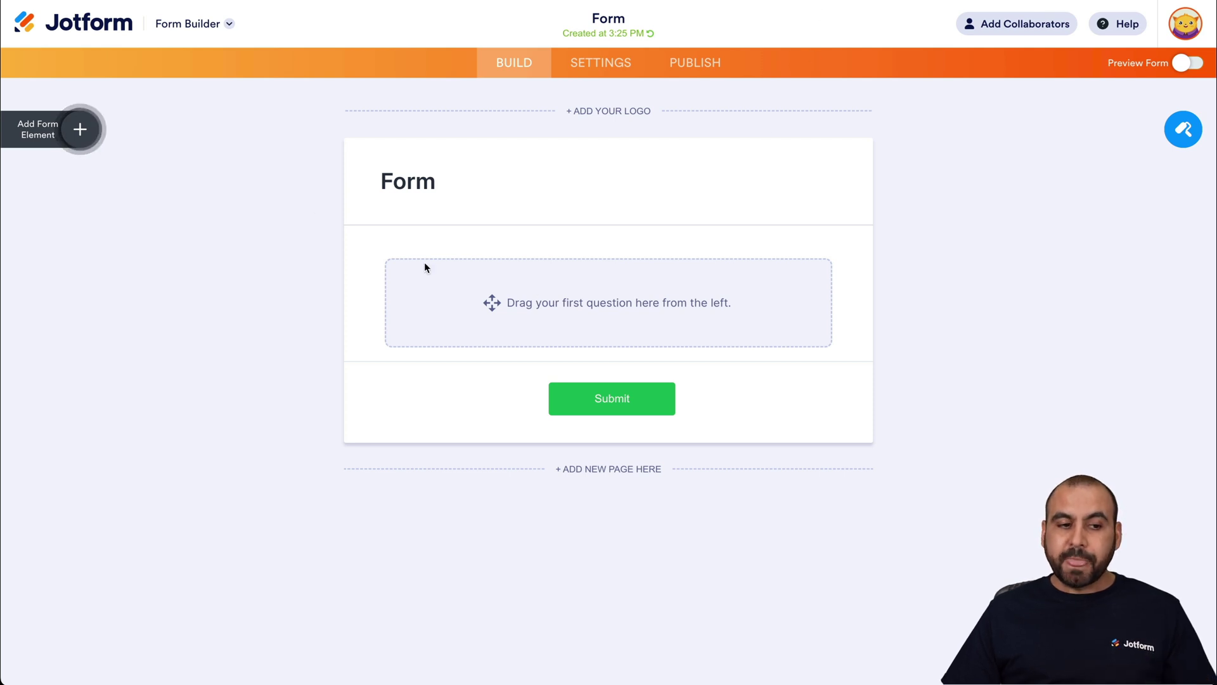
Switch to the Jotform form builder and open the list of form elements
click(64, 139)
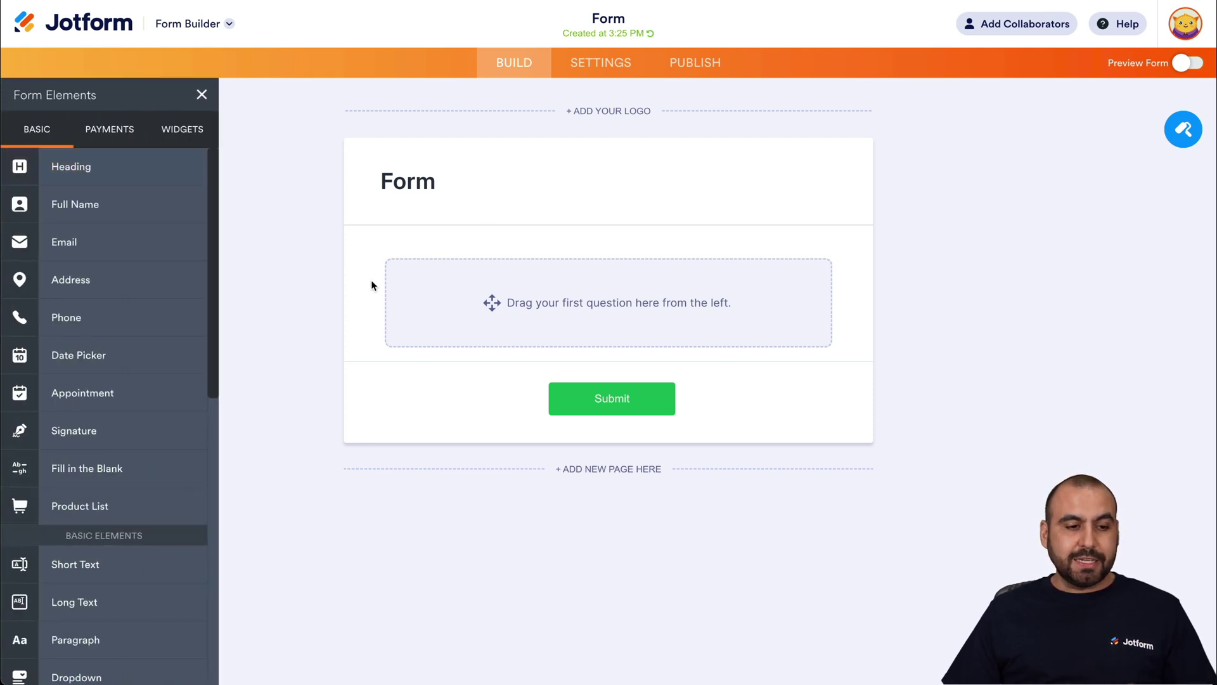